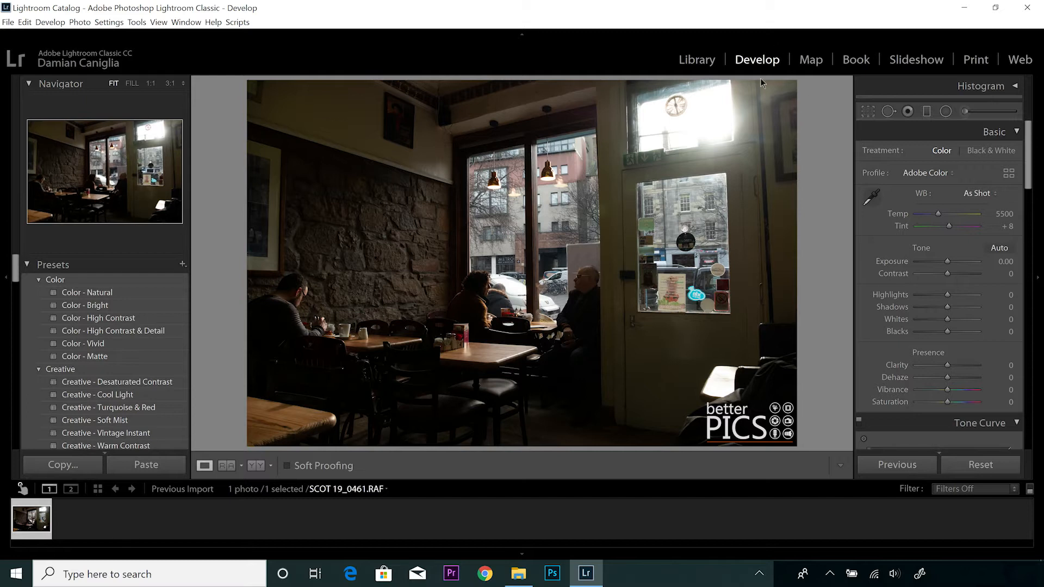
# Try removing the photo's color with Saturation at -100, and reset Saturation to 0.
pyautogui.moveTo(946, 403); pyautogui.dragTo(886, 413)
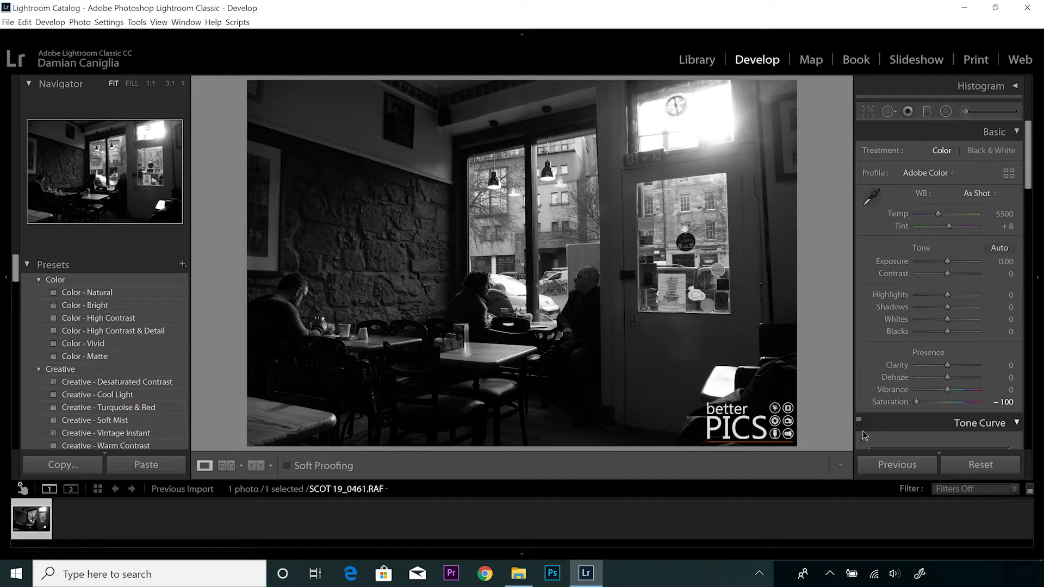
pyautogui.click(1001, 402)
pyautogui.write('00')
pyautogui.press('Return')
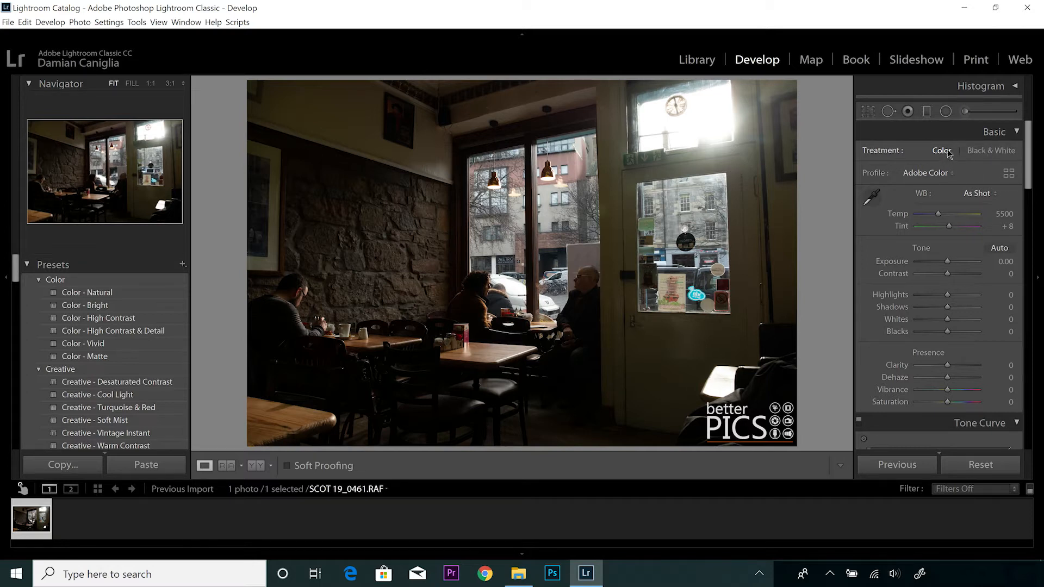
# Convert the café photo to the Black & White treatment.
pyautogui.click(1013, 151)
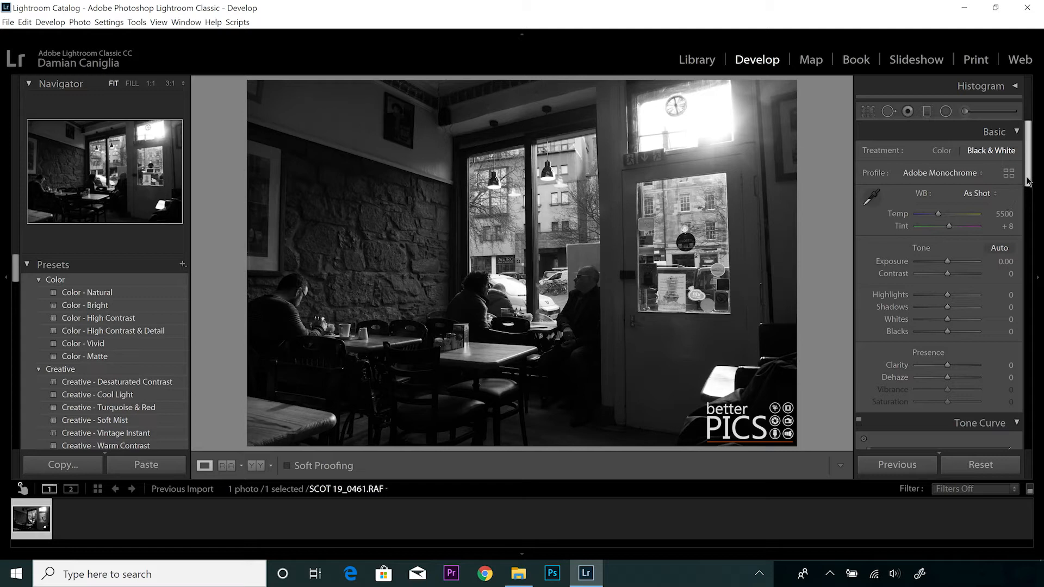
pyautogui.moveTo(1028, 172); pyautogui.dragTo(1028, 184)
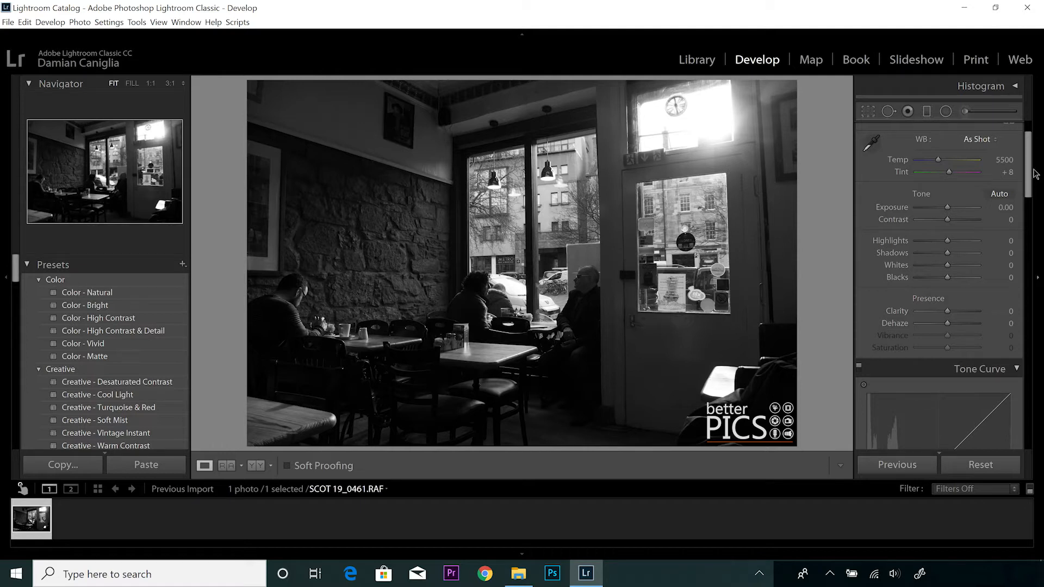
pyautogui.moveTo(1030, 177); pyautogui.dragTo(1029, 276)
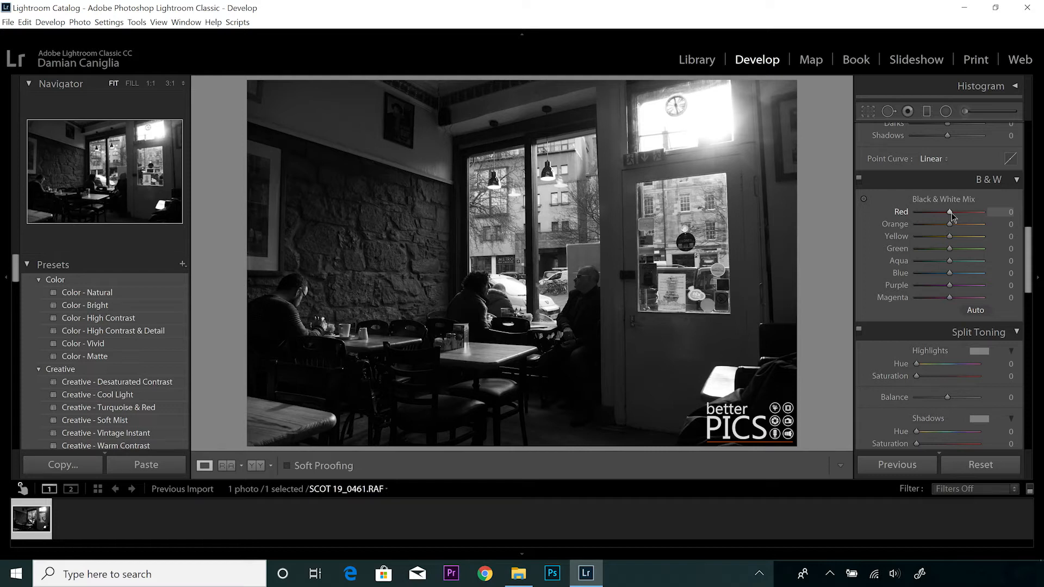
# Try a Black & White Mix of Red +59, Orange +51, Yellow +36, Aqua +89, Blue +38, Purple +44, Magenta +15, and reset it.
pyautogui.moveTo(951, 214); pyautogui.dragTo(989, 231)
pyautogui.click(963, 225)
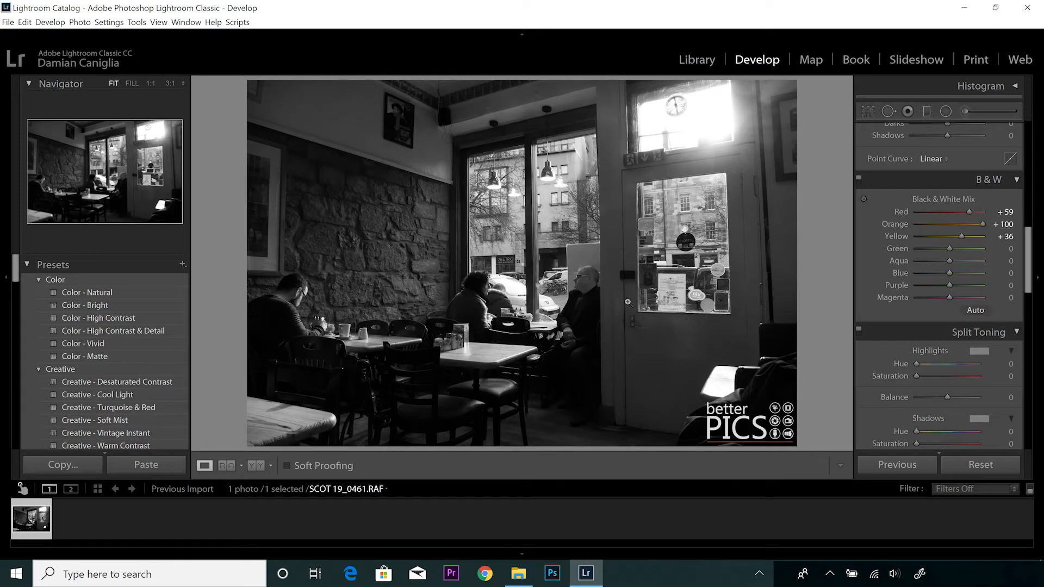
pyautogui.moveTo(983, 224)
pyautogui.mouseDown()
pyautogui.moveTo(933, 227)
pyautogui.moveTo(968, 228)
pyautogui.mouseUp()
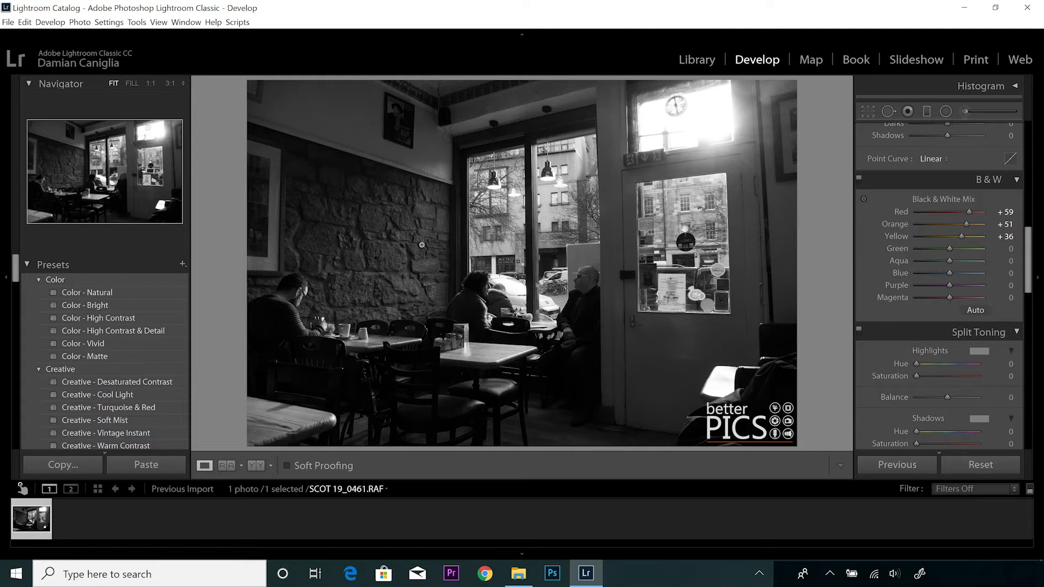
pyautogui.moveTo(953, 274); pyautogui.dragTo(974, 265)
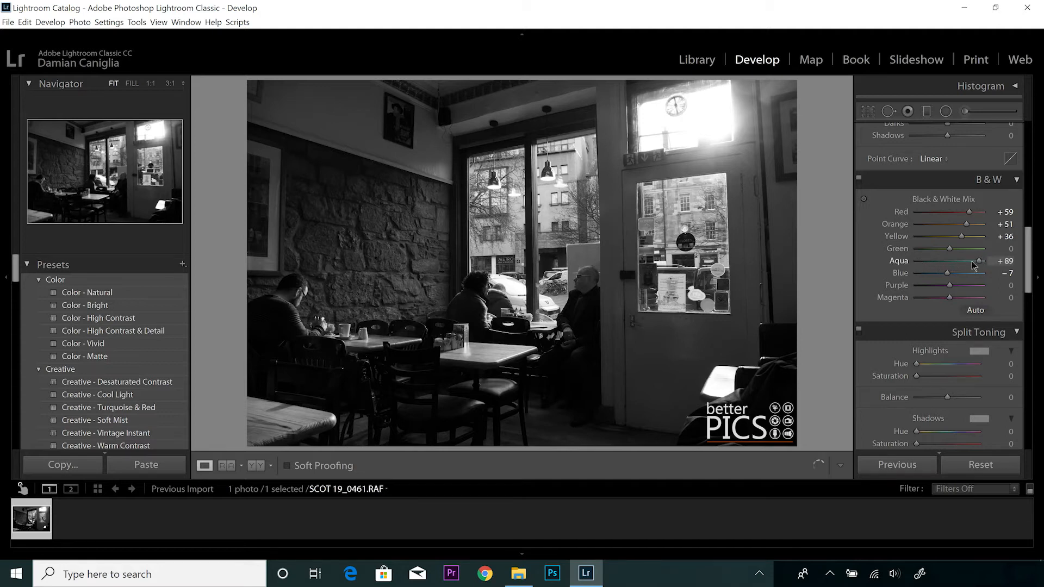
pyautogui.moveTo(971, 300)
pyautogui.mouseDown()
pyautogui.moveTo(911, 304)
pyautogui.moveTo(958, 301)
pyautogui.mouseUp()
pyautogui.moveTo(950, 286)
pyautogui.mouseDown()
pyautogui.moveTo(930, 286)
pyautogui.moveTo(973, 279)
pyautogui.moveTo(919, 277)
pyautogui.moveTo(967, 278)
pyautogui.mouseUp()
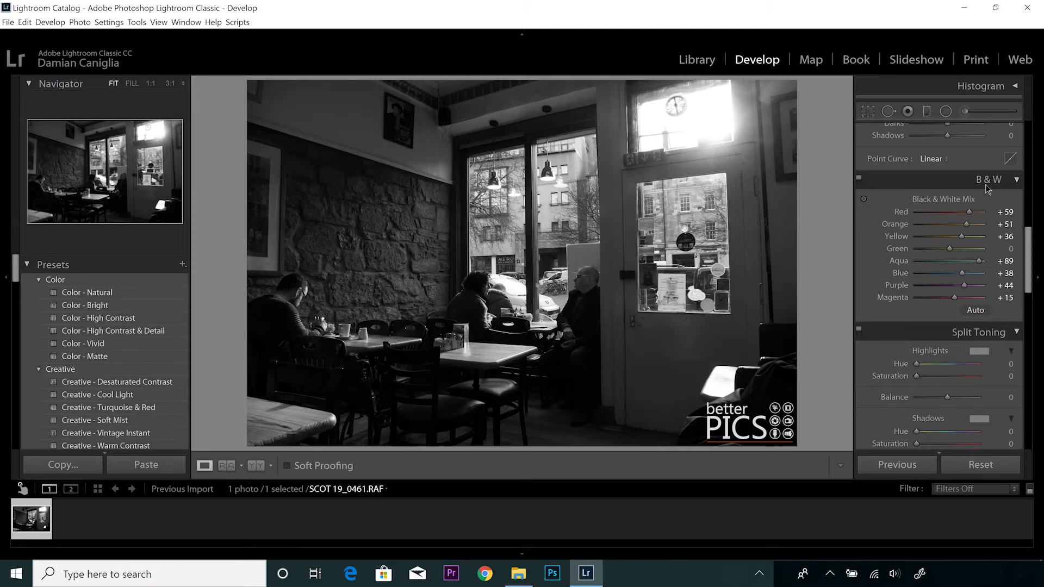
pyautogui.doubleClick(944, 202)
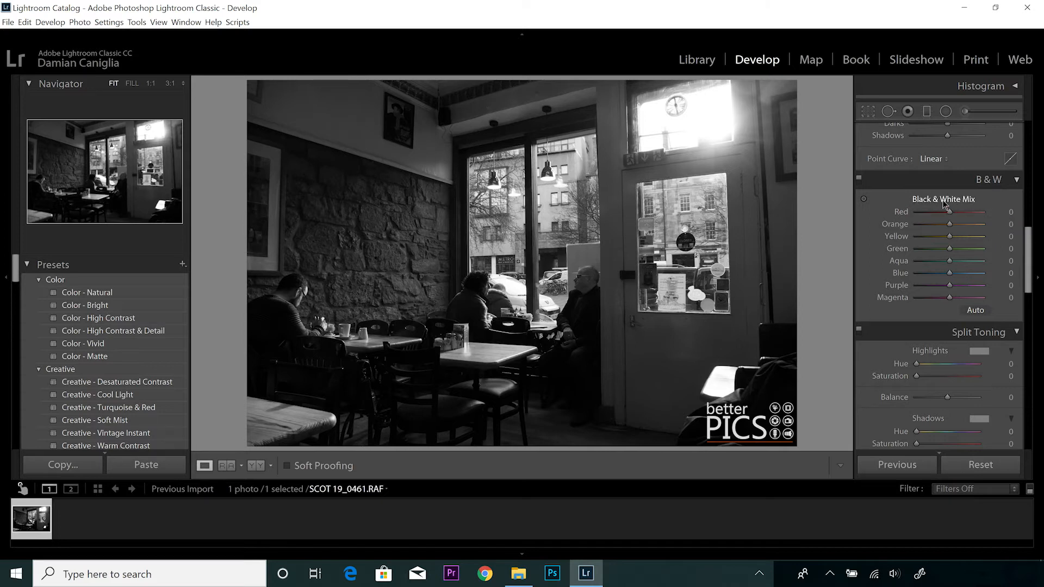
# Set the Black & White Mix to Orange +75, Yellow +56, Green -15, Blue +27 and Purple +19.
pyautogui.moveTo(950, 224); pyautogui.dragTo(958, 288)
pyautogui.click(957, 285)
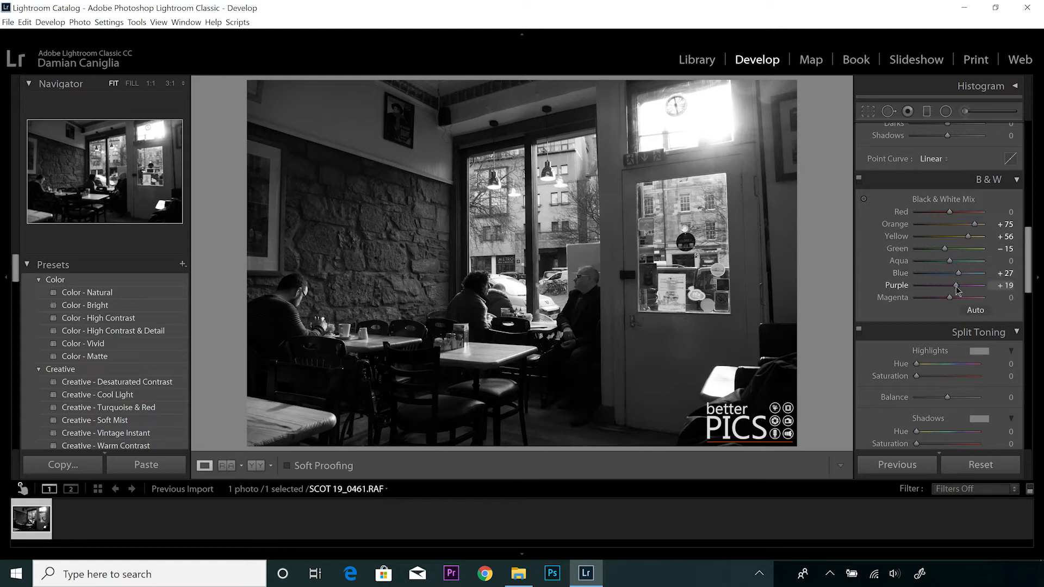
# Adjust the photo's white balance to a Temp of 6079 and a Tint of -32.
pyautogui.moveTo(1029, 251); pyautogui.dragTo(1041, 141)
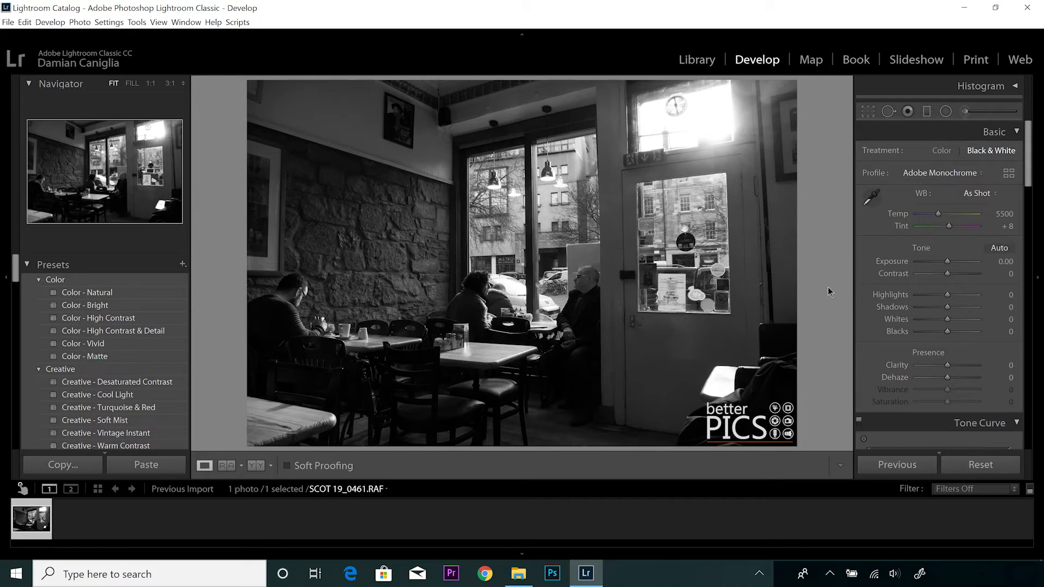
pyautogui.moveTo(937, 214)
pyautogui.mouseDown()
pyautogui.moveTo(947, 213)
pyautogui.moveTo(925, 213)
pyautogui.moveTo(957, 215)
pyautogui.moveTo(935, 208)
pyautogui.moveTo(944, 210)
pyautogui.mouseUp()
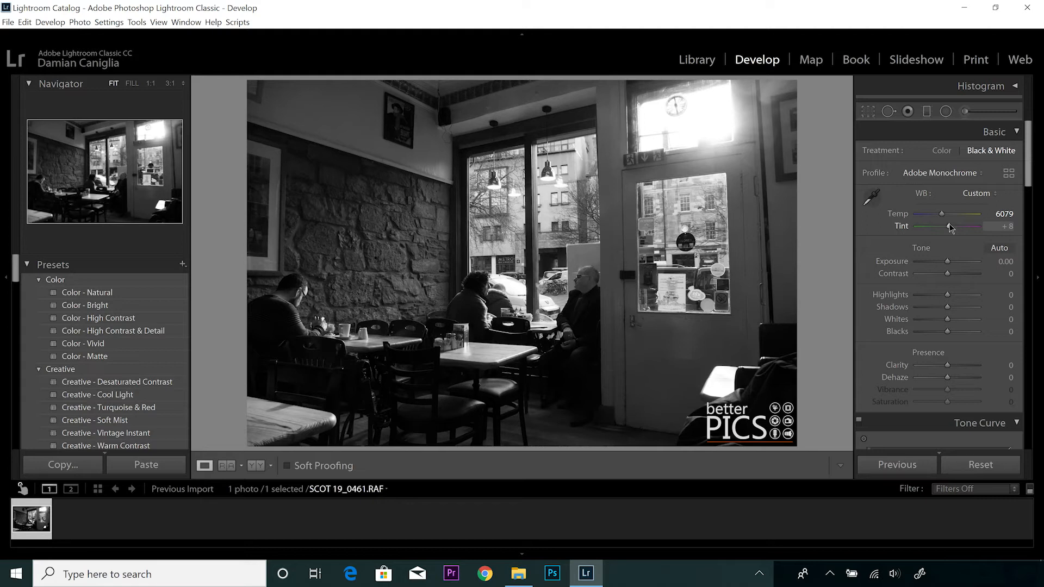
pyautogui.moveTo(949, 228)
pyautogui.mouseDown()
pyautogui.moveTo(969, 234)
pyautogui.moveTo(943, 232)
pyautogui.mouseUp()
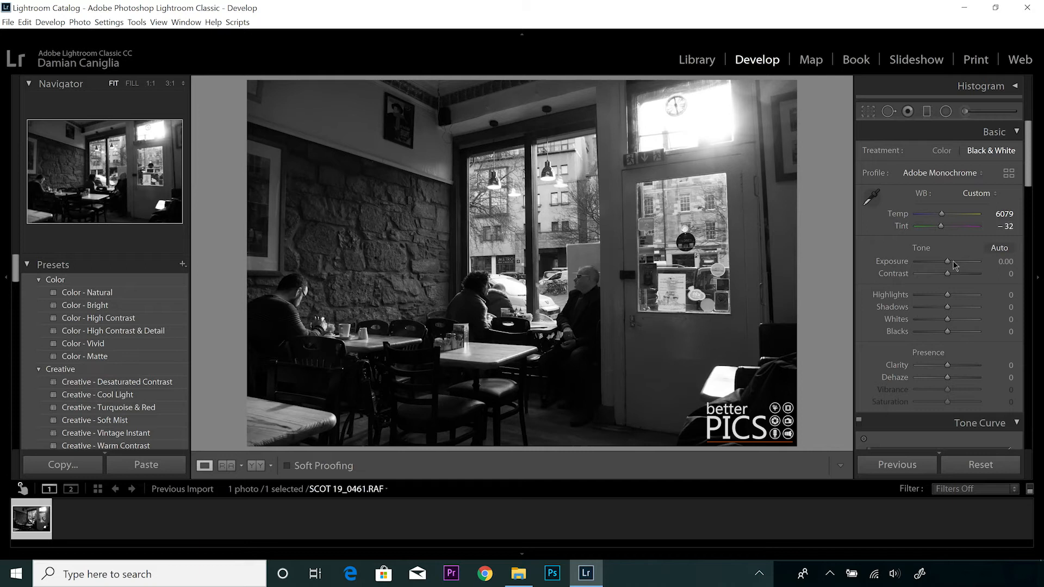
# Adjust the tone to Exposure +0.26, Contrast +25, Highlights -49 and Shadows about +27.
pyautogui.moveTo(948, 263); pyautogui.dragTo(903, 296)
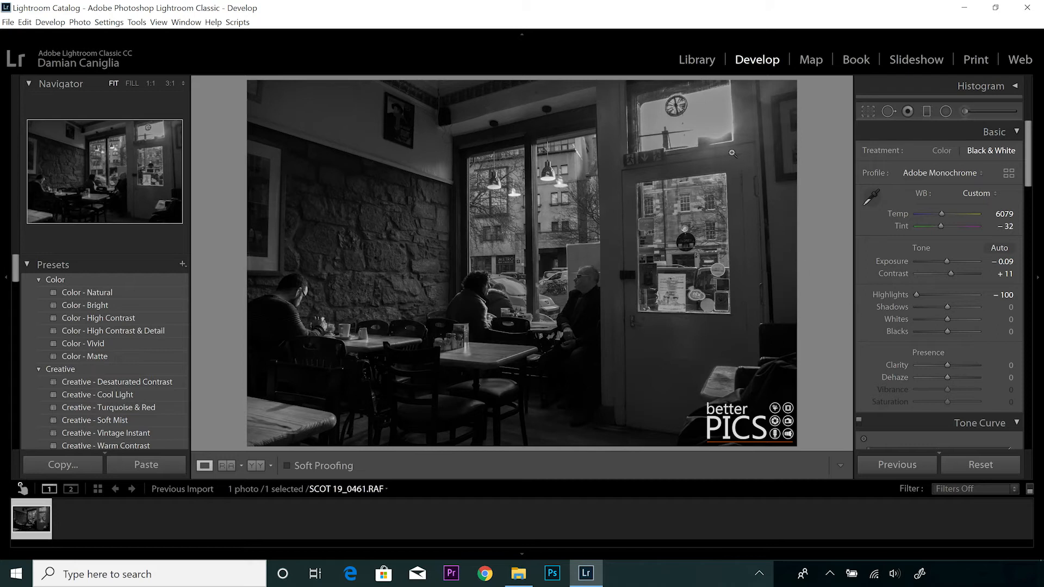
pyautogui.moveTo(917, 294); pyautogui.dragTo(931, 295)
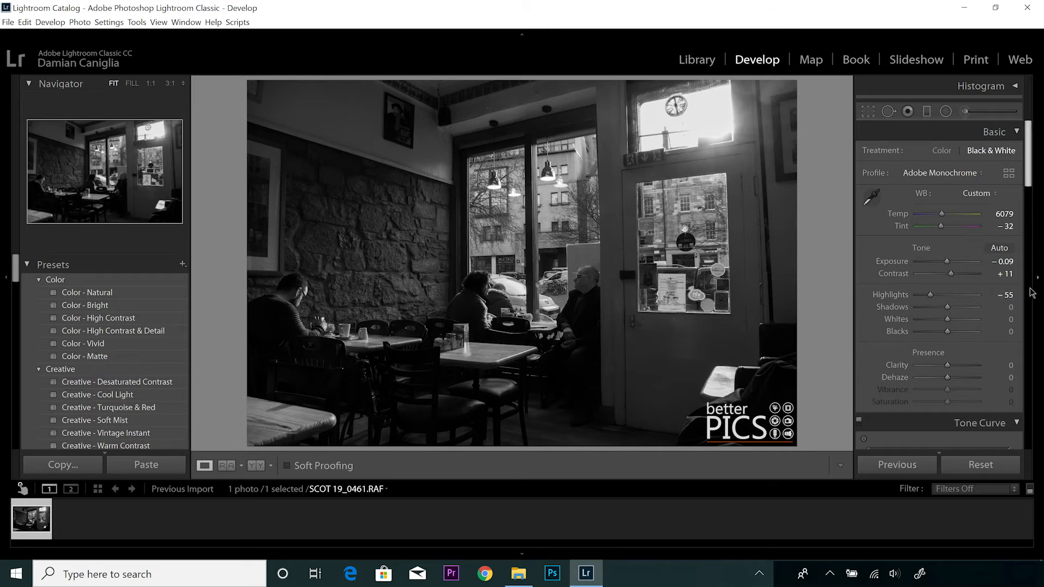
pyautogui.moveTo(943, 306); pyautogui.dragTo(954, 307)
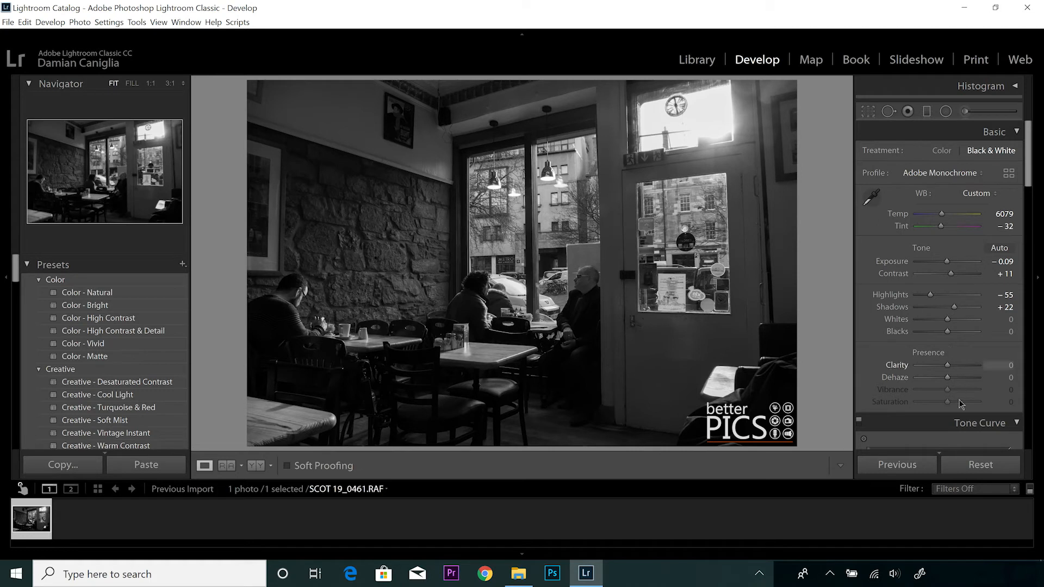
pyautogui.moveTo(947, 263); pyautogui.dragTo(958, 275)
pyautogui.click(937, 294)
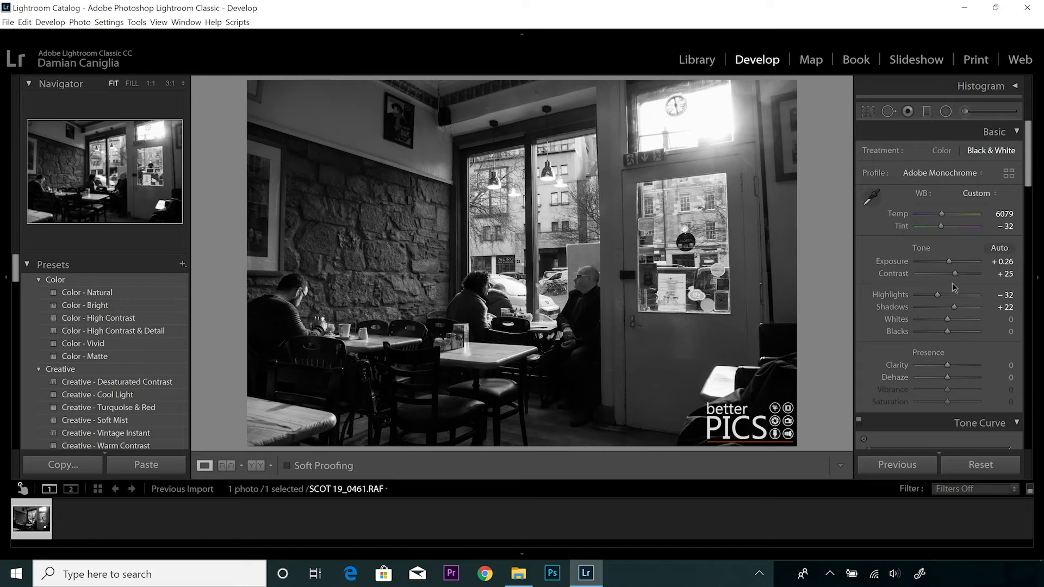
pyautogui.moveTo(937, 295); pyautogui.dragTo(960, 309)
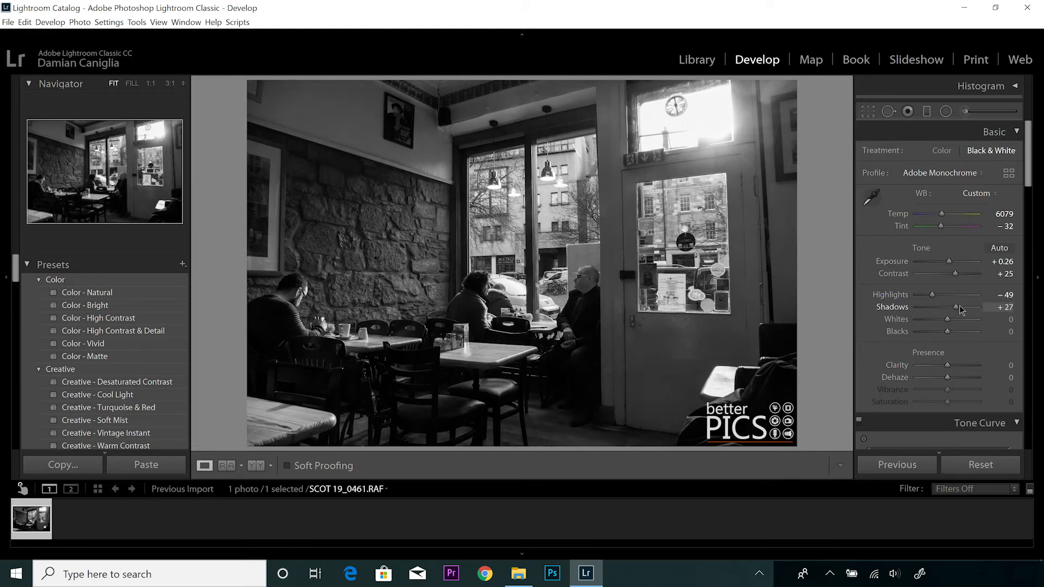
pyautogui.moveTo(960, 309); pyautogui.dragTo(958, 309)
# Set the Sharpening Amount to 55 and Masking to 79, previewing the edge mask while adjusting it.
pyautogui.moveTo(1029, 175); pyautogui.dragTo(1028, 228)
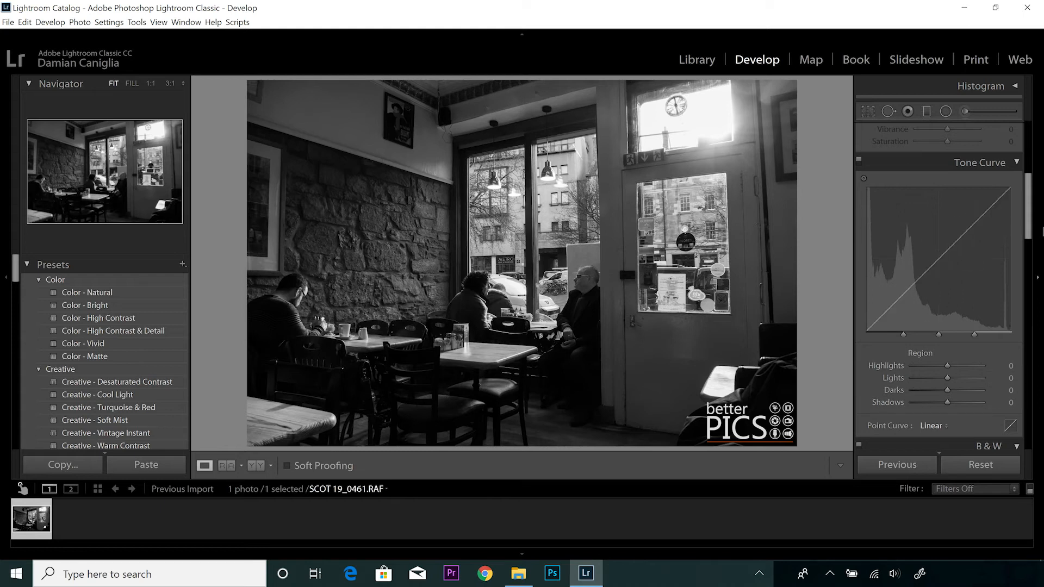
pyautogui.moveTo(1029, 211); pyautogui.dragTo(1029, 212)
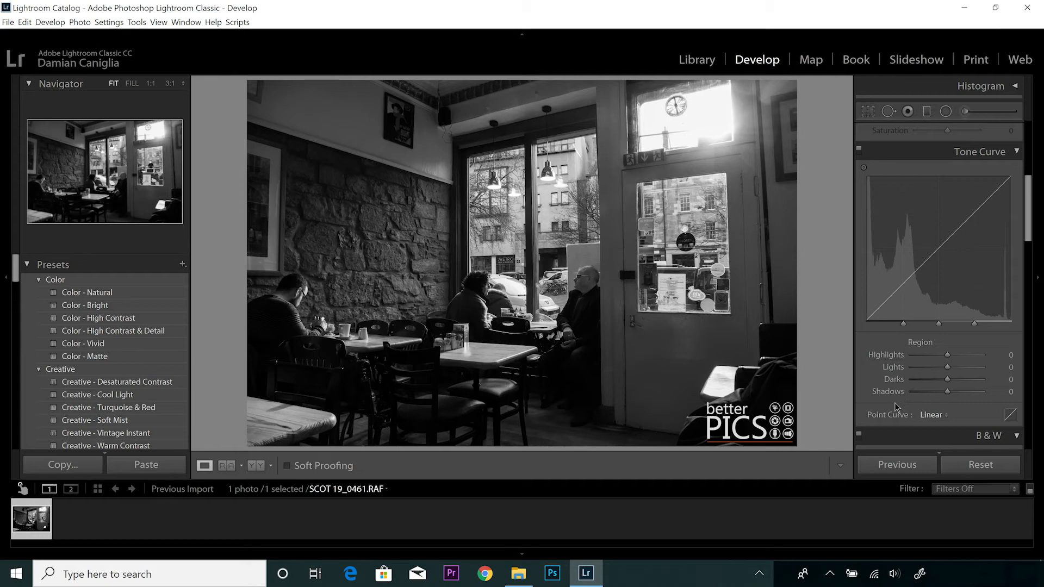
pyautogui.moveTo(1028, 224); pyautogui.dragTo(1042, 341)
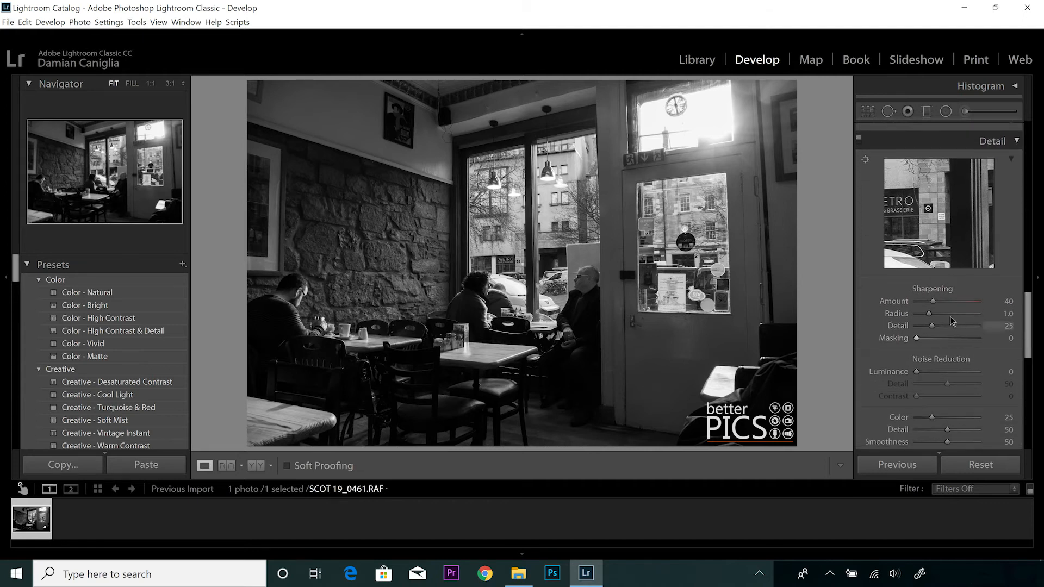
pyautogui.moveTo(936, 302); pyautogui.dragTo(941, 307)
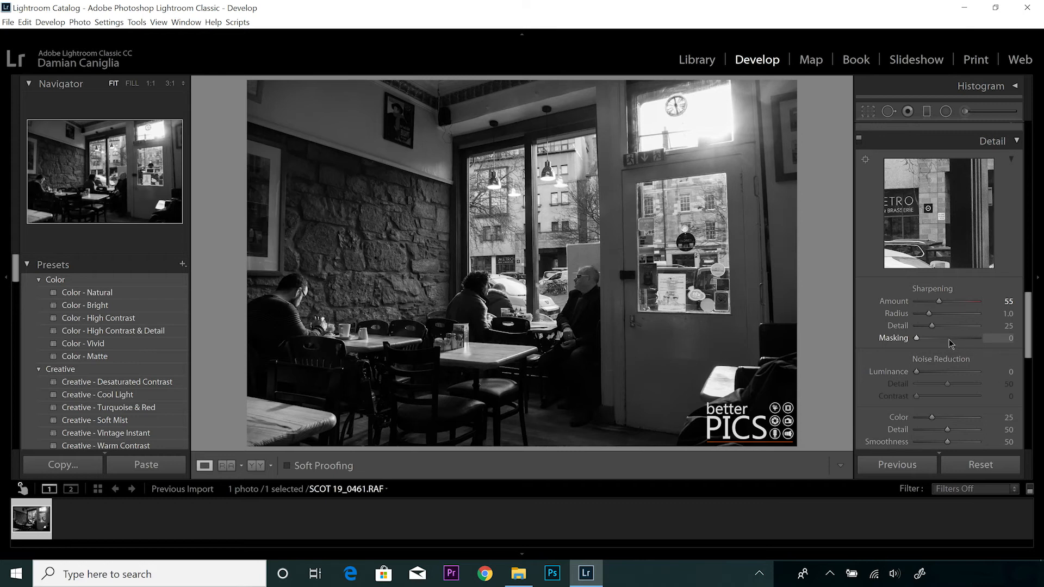
pyautogui.moveTo(950, 339); pyautogui.dragTo(963, 341)
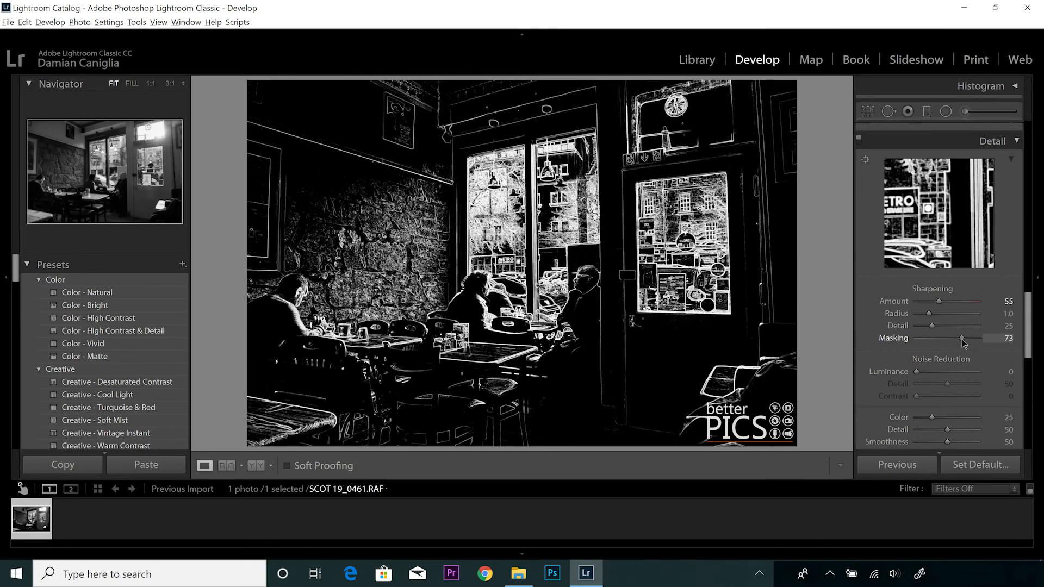
pyautogui.moveTo(962, 341); pyautogui.dragTo(964, 342)
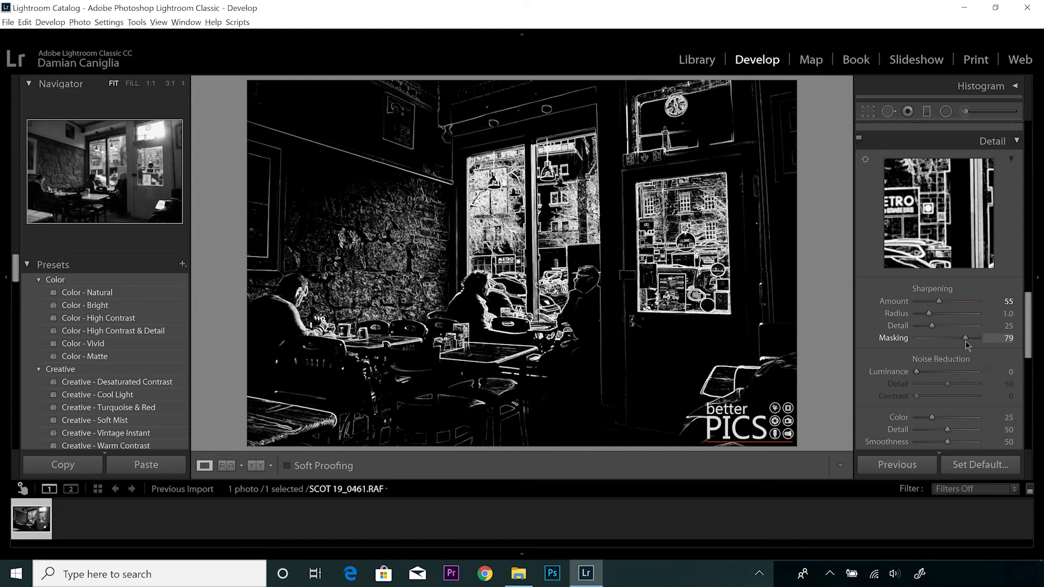
pyautogui.moveTo(964, 340); pyautogui.dragTo(968, 340)
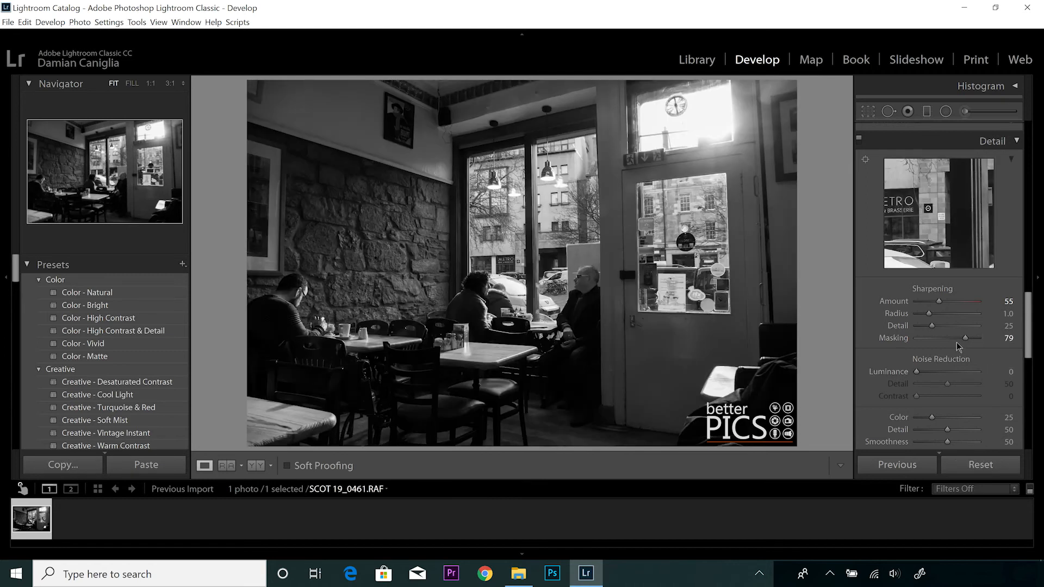
pyautogui.keyDown('alt'); pyautogui.click(965, 340); pyautogui.keyUp('alt')
# Inspect the sharpened photo's detail at 1:1 around the stone wall and windows, and return to the fitted view.
pyautogui.scroll(-3, 1032, 340)
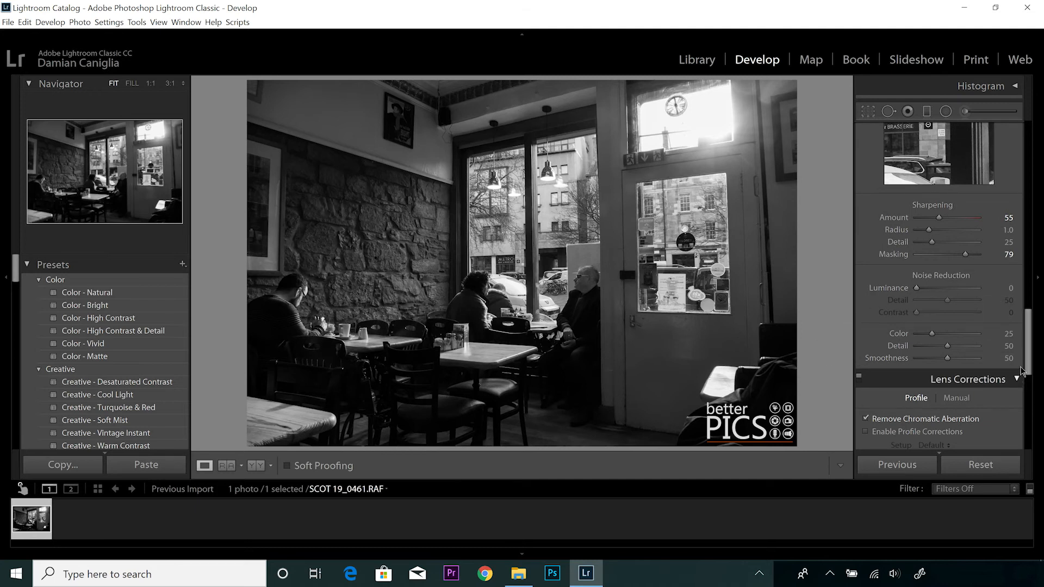
pyautogui.scroll(-1, 1029, 342)
pyautogui.moveTo(1029, 342); pyautogui.dragTo(1026, 284)
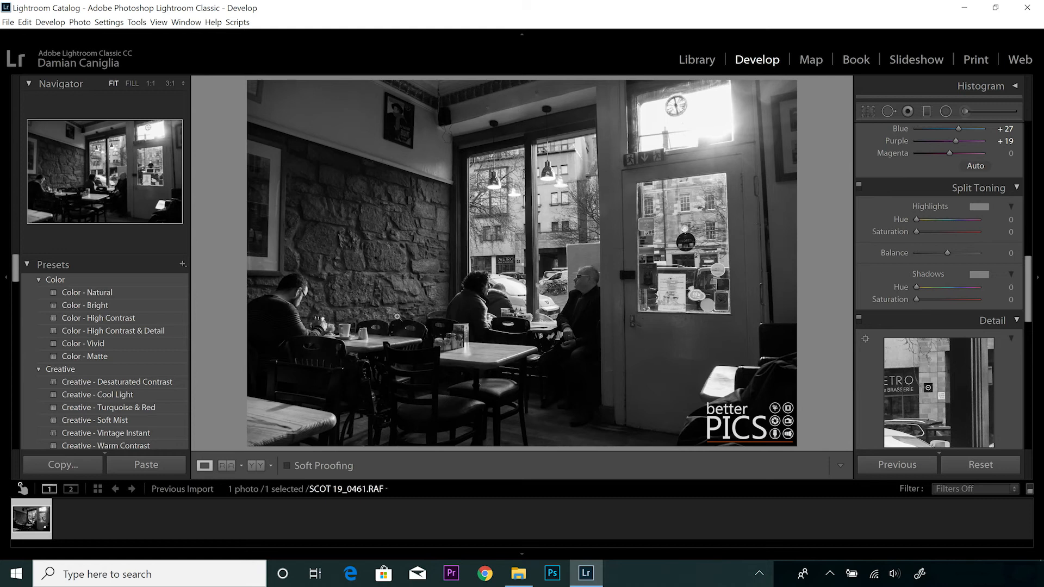
pyautogui.click(456, 205)
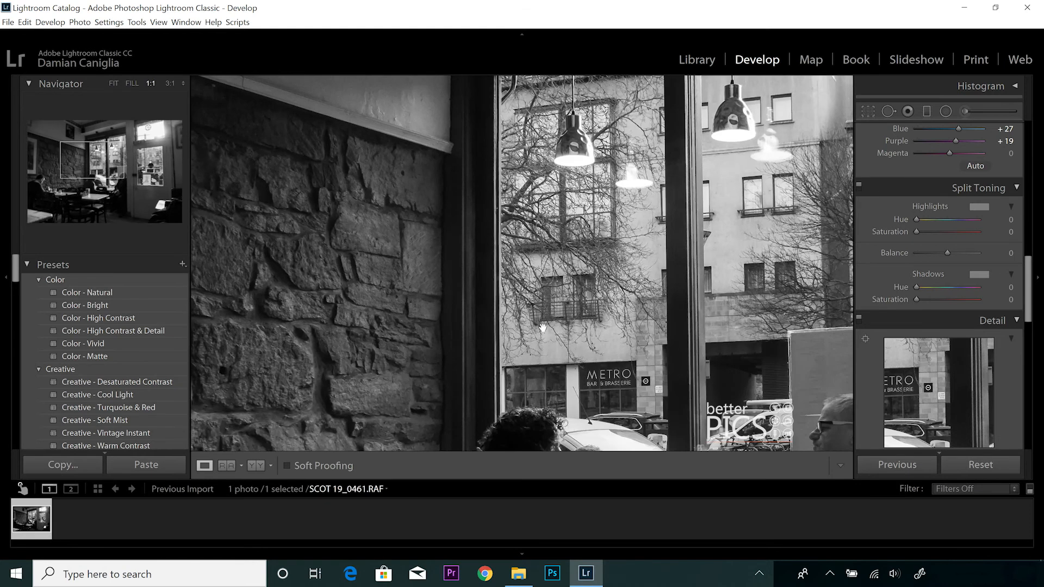
pyautogui.moveTo(590, 297); pyautogui.dragTo(566, 106)
pyautogui.moveTo(457, 383); pyautogui.dragTo(672, 224)
pyautogui.moveTo(597, 201); pyautogui.dragTo(682, 240)
pyautogui.moveTo(647, 164); pyautogui.dragTo(652, 346)
pyautogui.moveTo(685, 186); pyautogui.dragTo(506, 222)
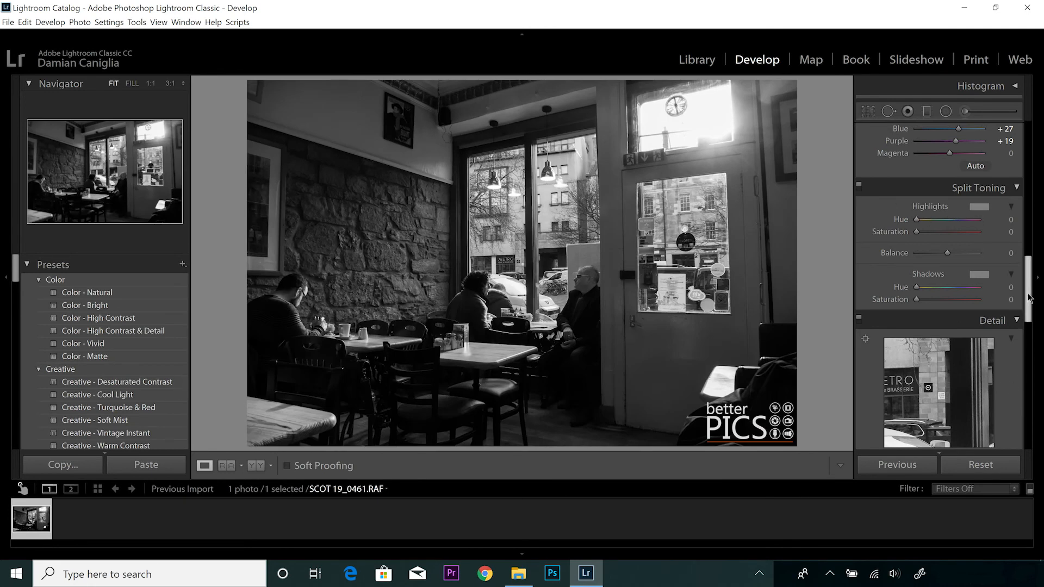
# Review the Lens Corrections and Effects settings, and hide the develop adjustments to examine the photo.
pyautogui.moveTo(1028, 297); pyautogui.dragTo(1034, 388)
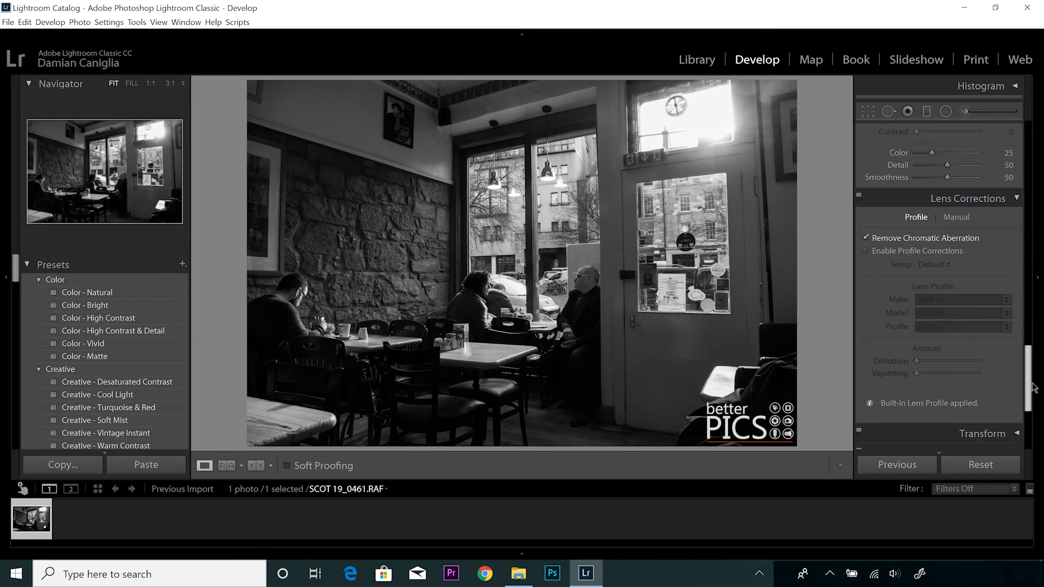
pyautogui.scroll(-4, 1034, 387)
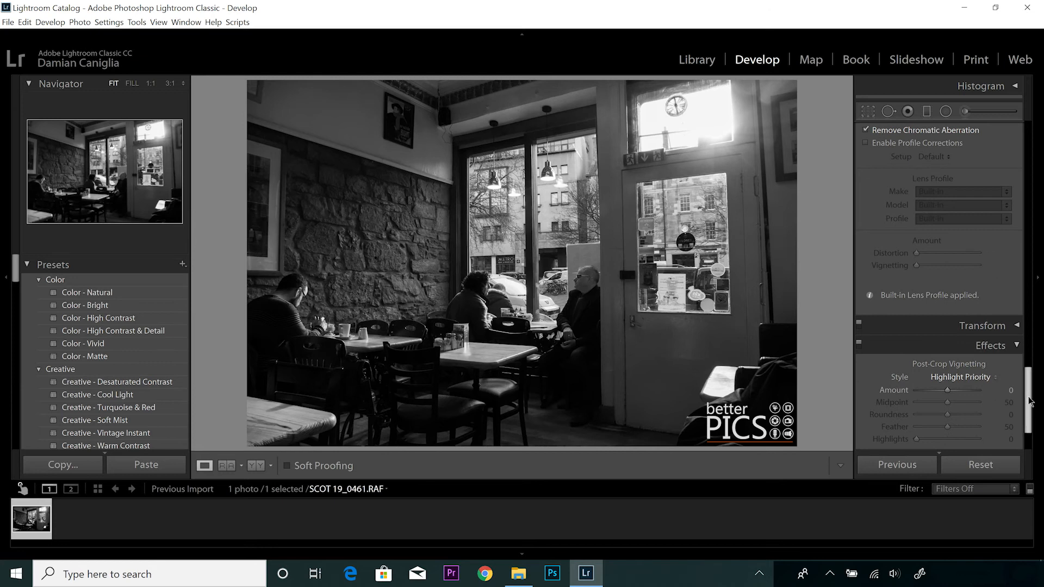
pyautogui.scroll(-3, 1030, 401)
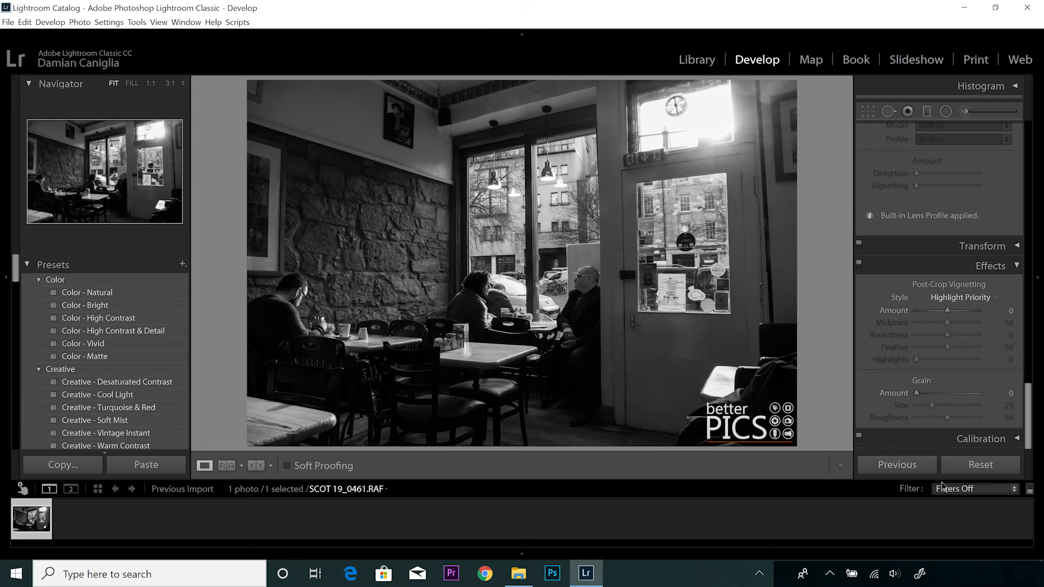
pyautogui.moveTo(1029, 416); pyautogui.dragTo(1038, 351)
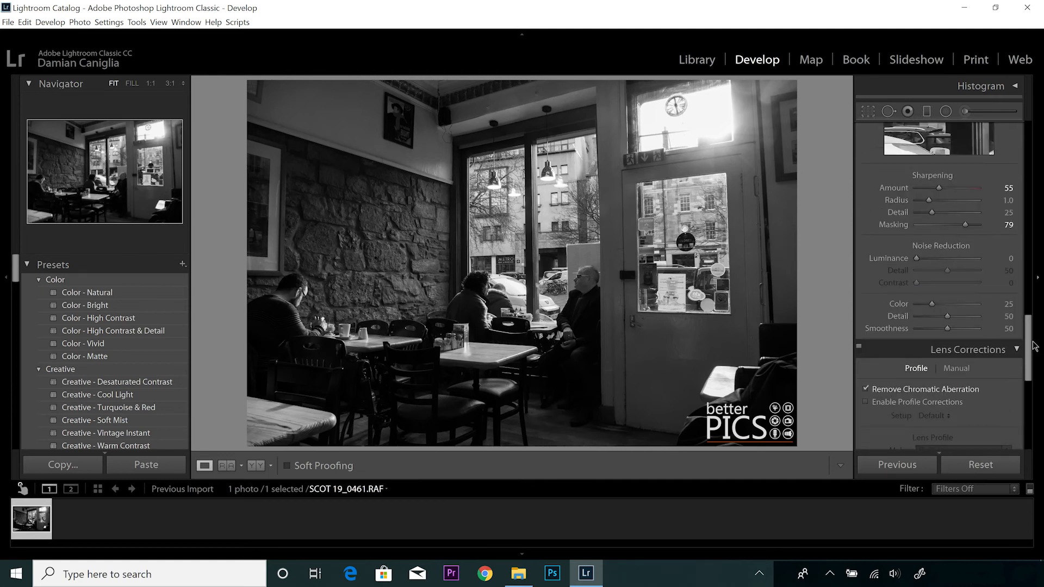
pyautogui.click(1036, 345)
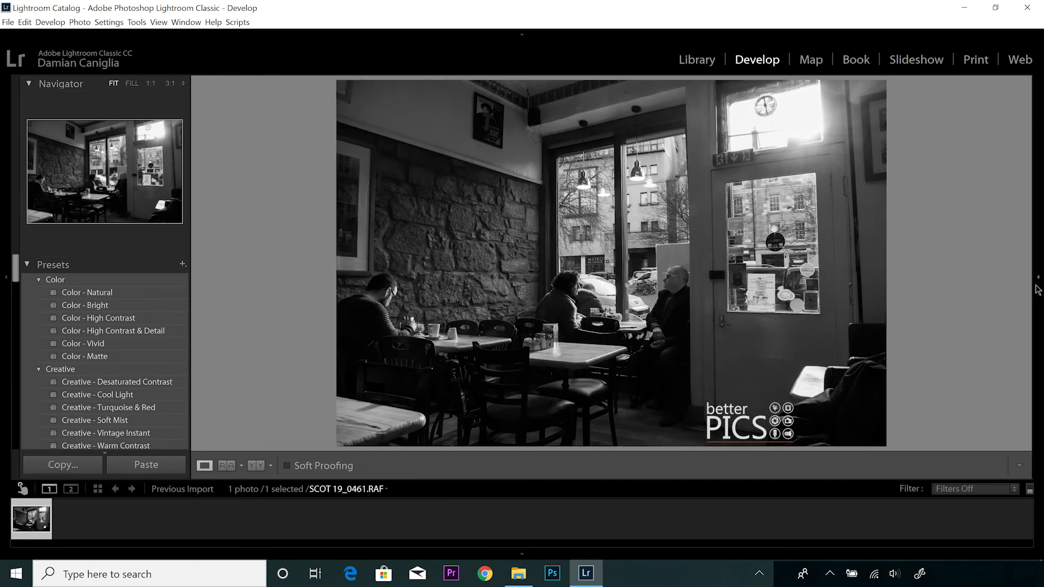
# Review the Black & White Mix, Split Toning, Tone Curve and Basic settings, and keep the develop adjustments shown beside the photo.
pyautogui.moveTo(1035, 288)
pyautogui.moveTo(1029, 361); pyautogui.dragTo(1026, 268)
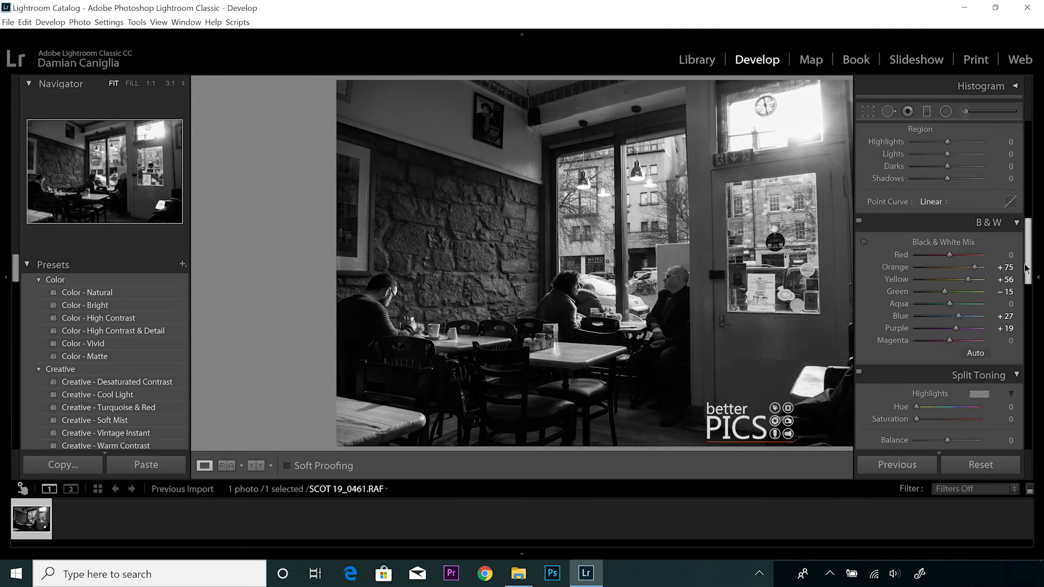
pyautogui.moveTo(1028, 260); pyautogui.dragTo(1015, 162)
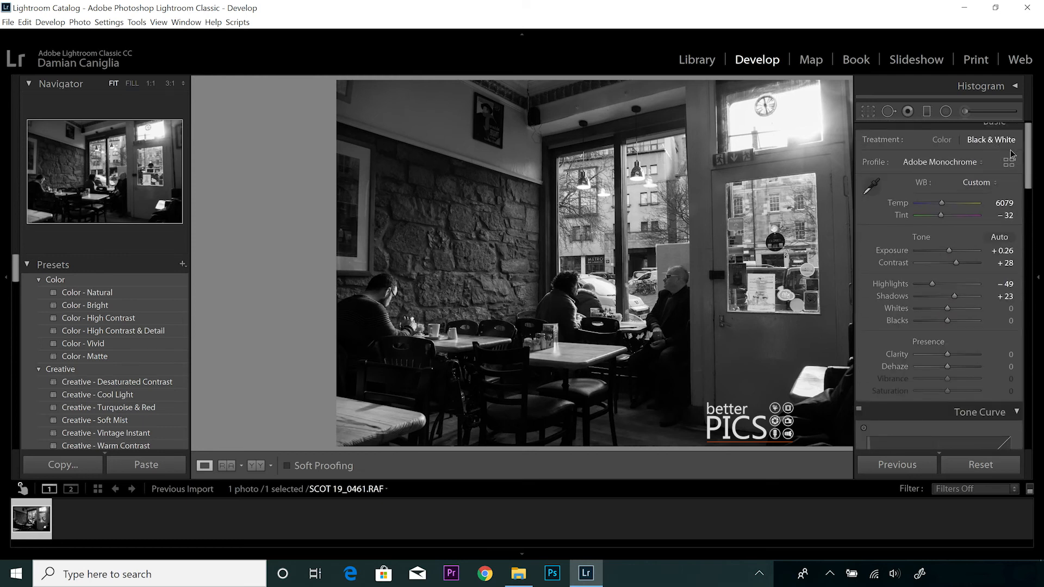
pyautogui.moveTo(1029, 148); pyautogui.dragTo(1036, 248)
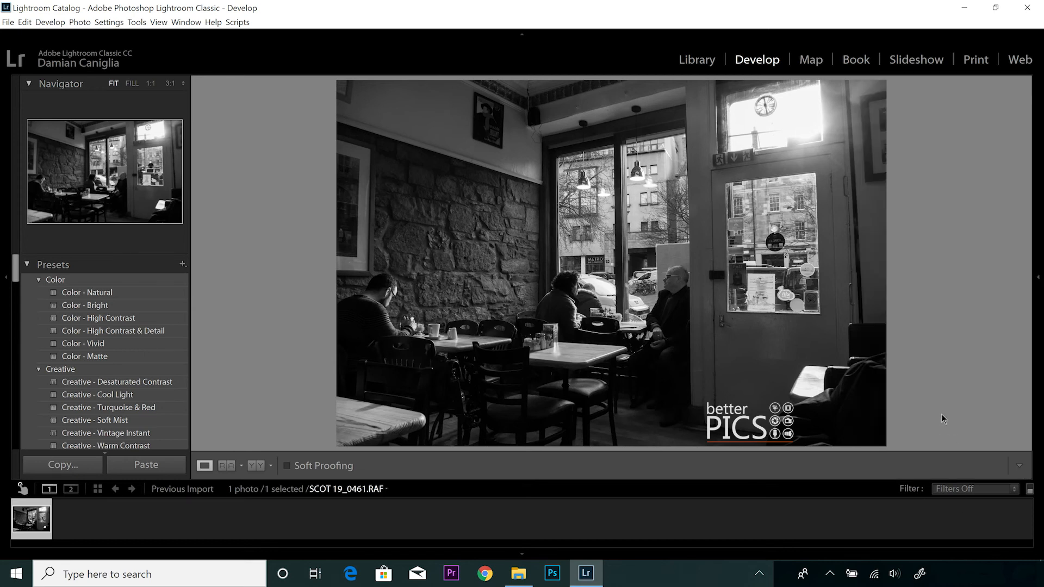
pyautogui.click(1039, 277)
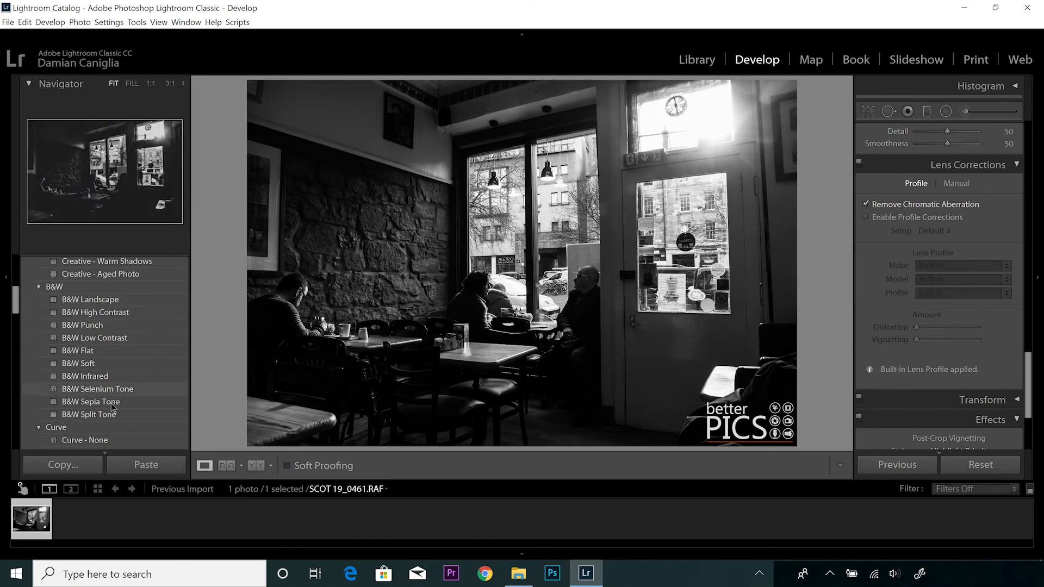
# Browse the Color, Creative and B&W presets, previewing their looks on the photo, including B&W Landscape and B&W High Contrast.
pyautogui.scroll(5, 135, 348)
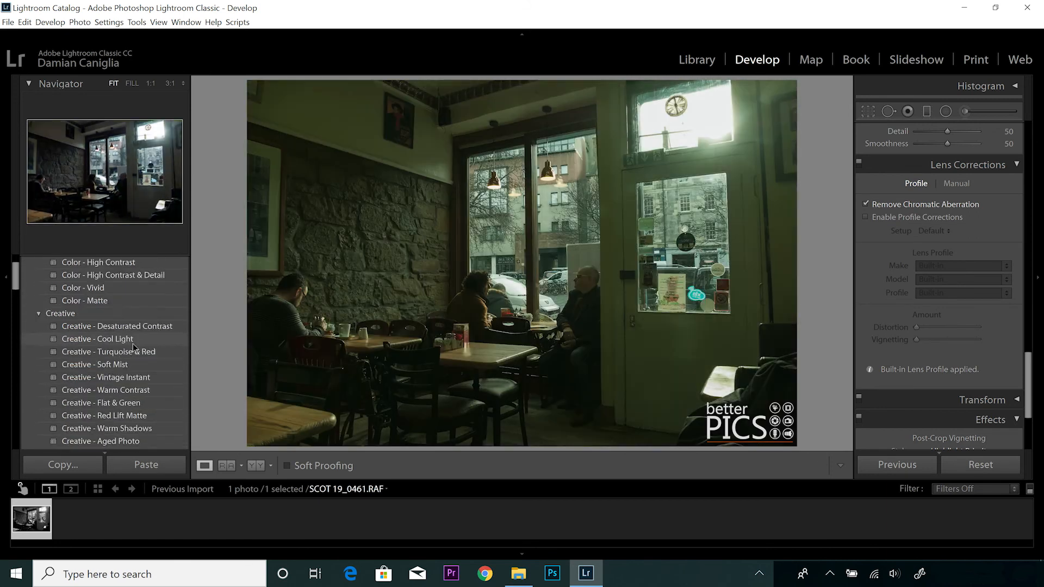
pyautogui.scroll(-5, 138, 356)
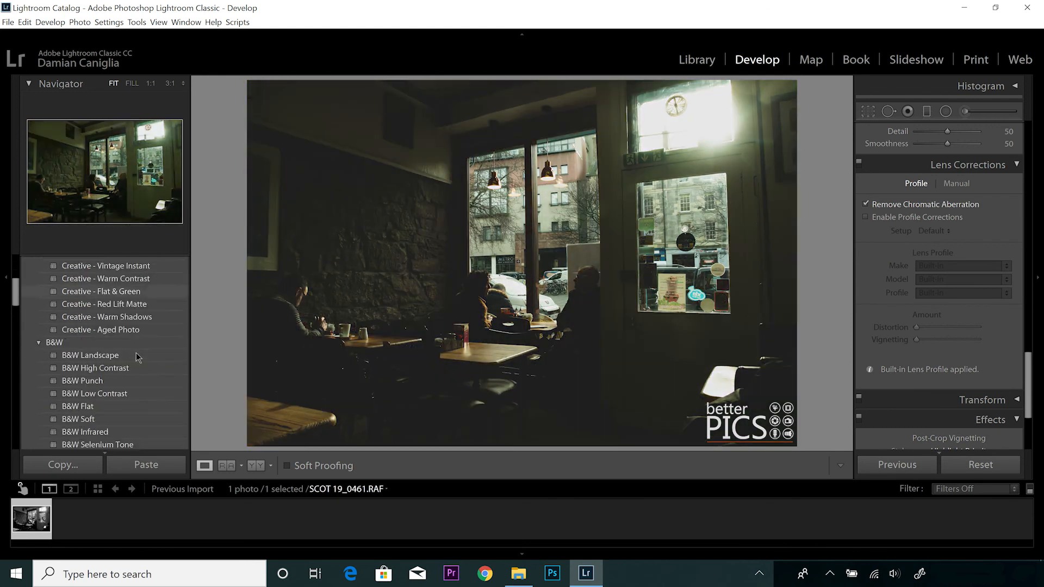
pyautogui.scroll(-2, 136, 357)
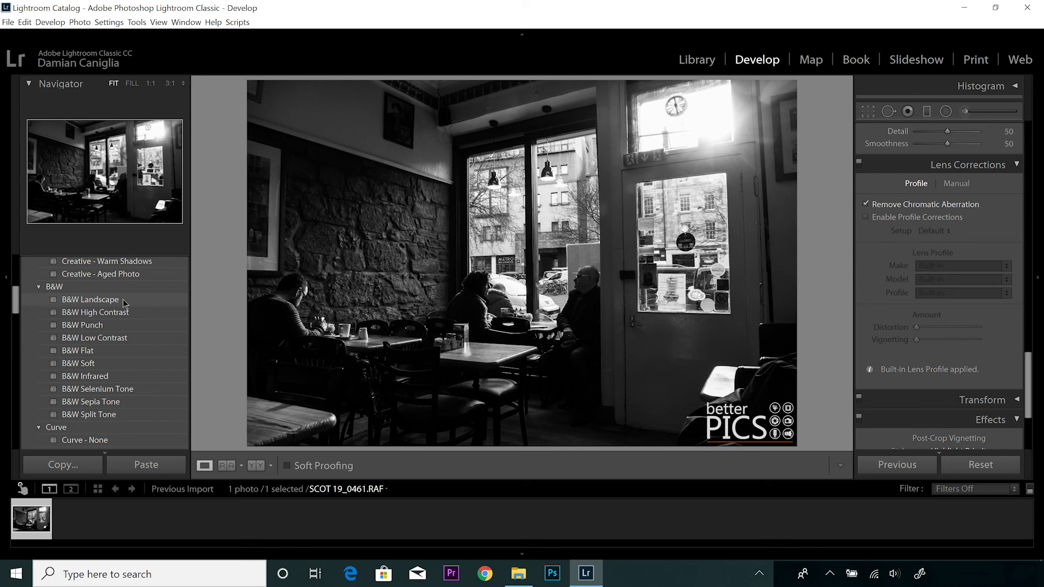
pyautogui.click(135, 316)
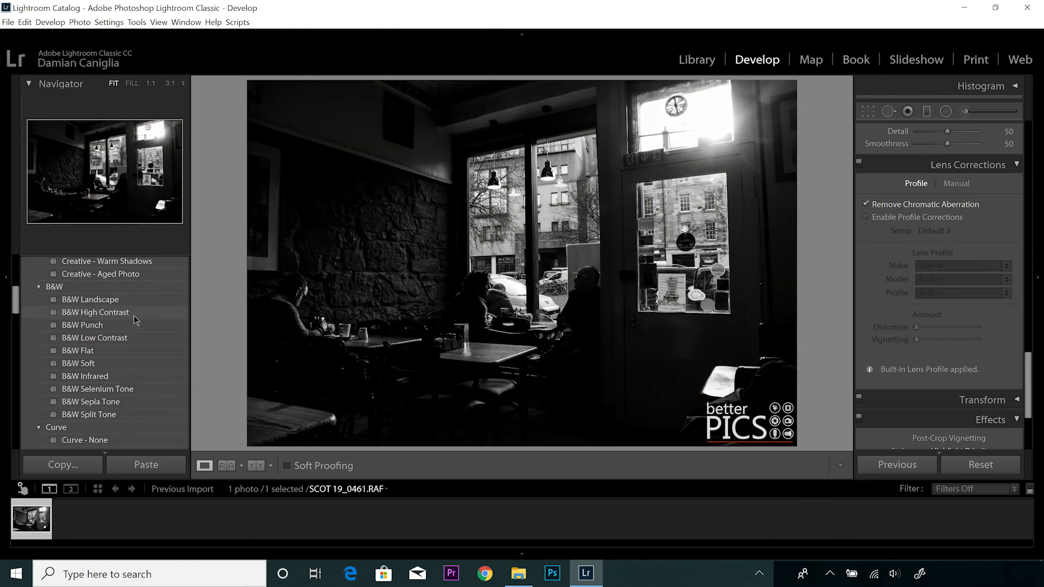